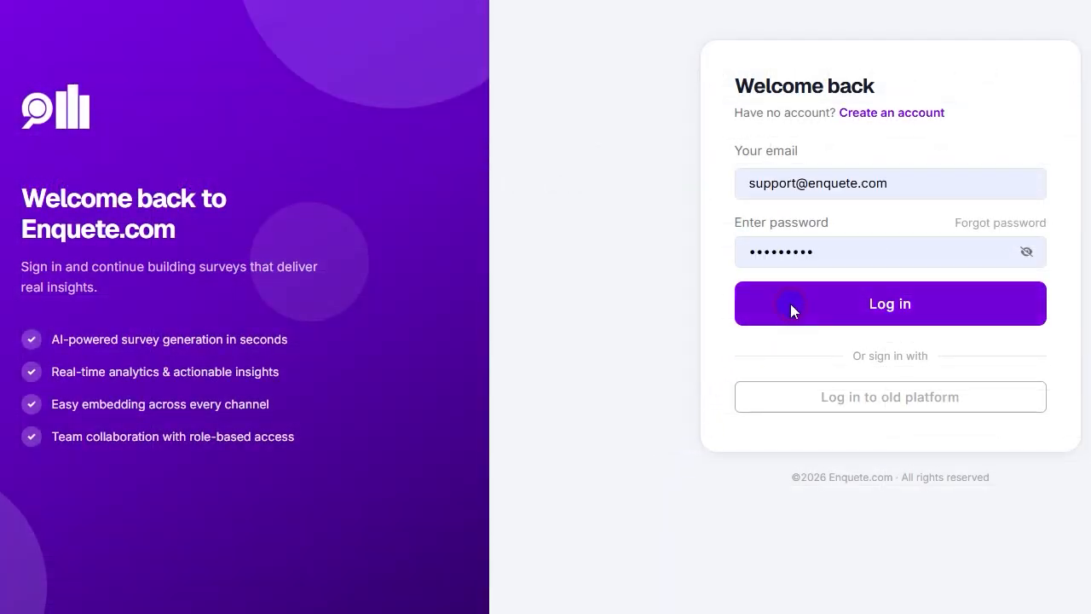
Step: Log in to Enquete with the prefilled credentials and open the Zapier integration
left_click(790, 305)
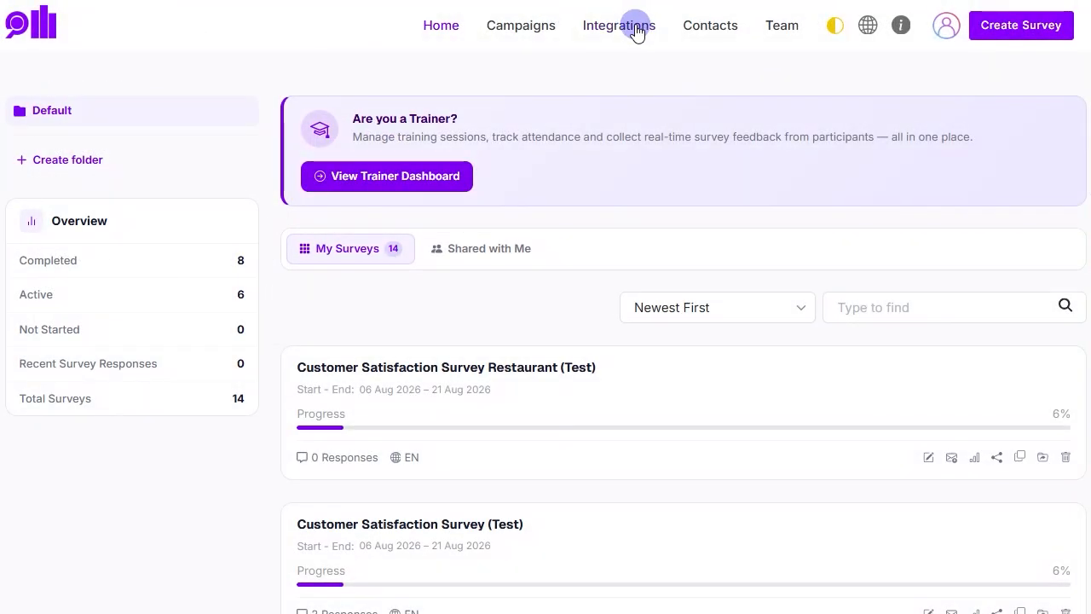
left_click(628, 26)
left_click(217, 399)
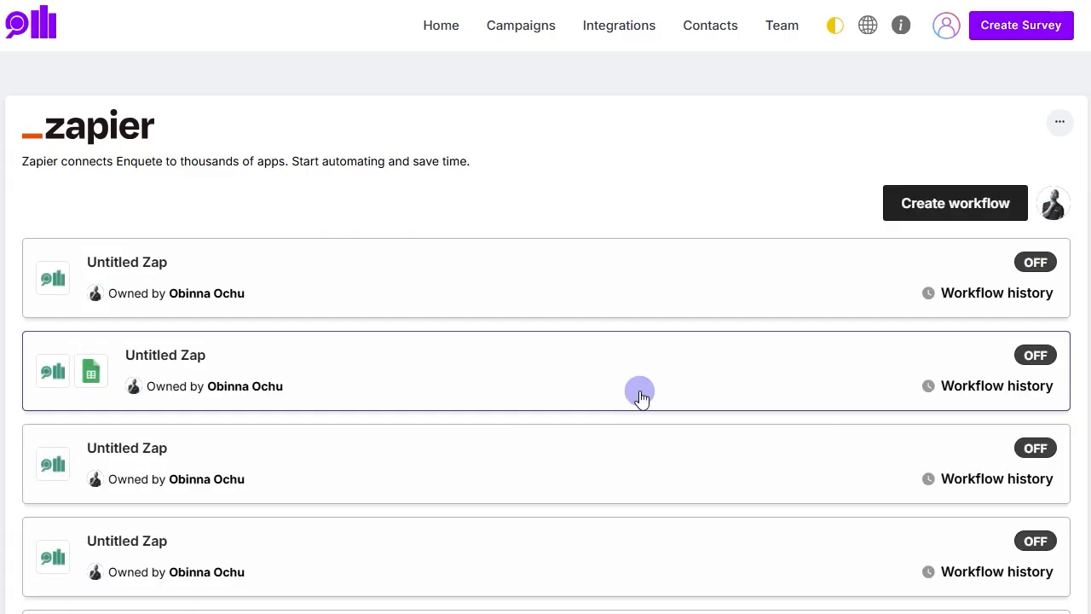
Step: Create a new workflow with Enquete's New Survey Completed event as its trigger
left_click(963, 205)
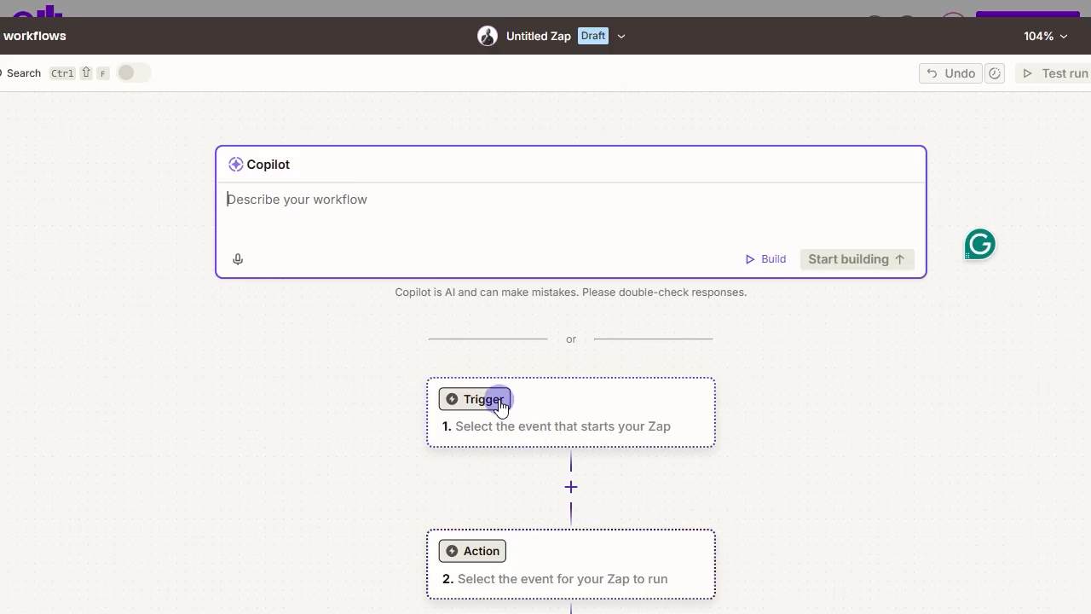
left_click(489, 399)
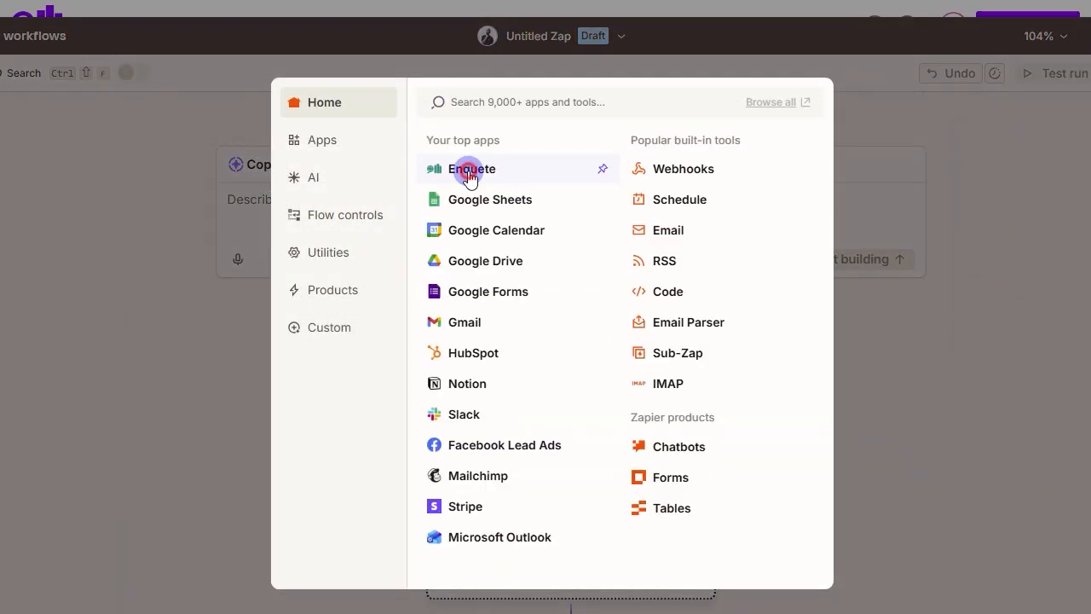
left_click(463, 171)
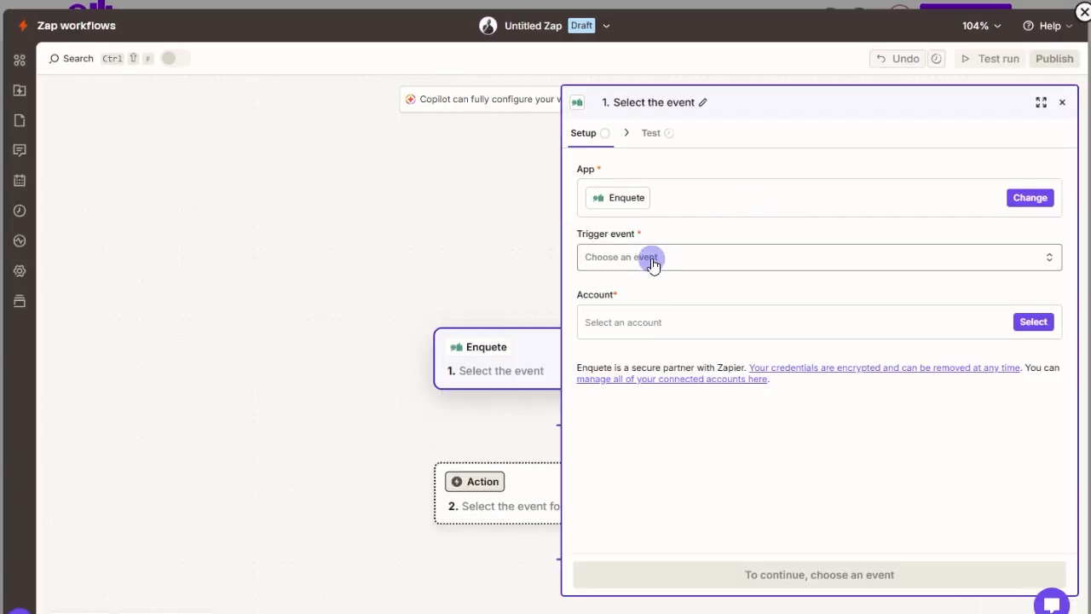
left_click(652, 261)
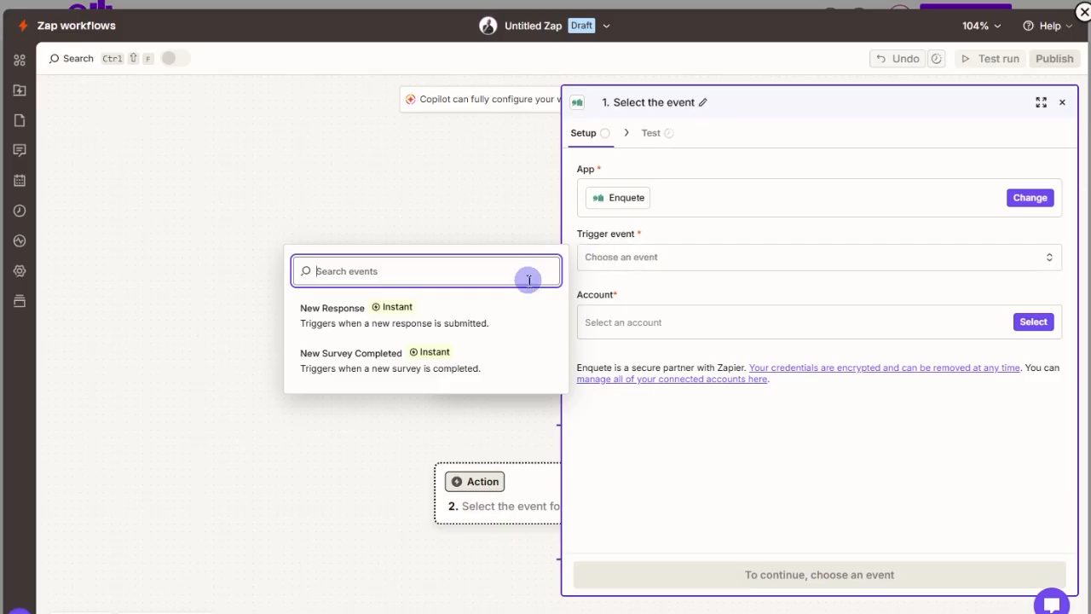
left_click(377, 357)
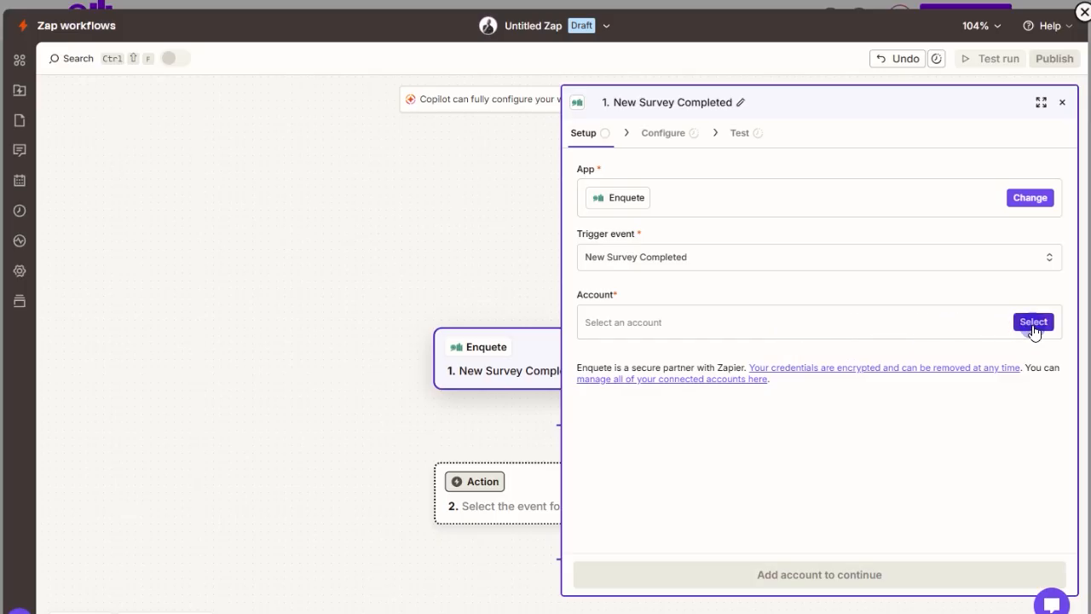
Step: Select the Enquete support account for the trigger and continue to its configuration
left_click(645, 331)
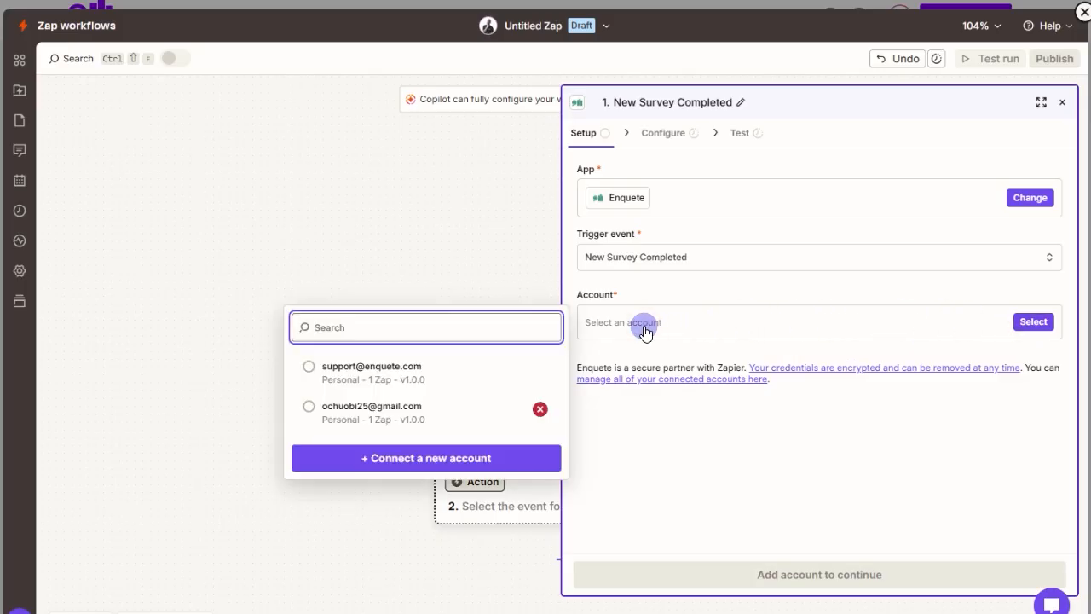
left_click(310, 368)
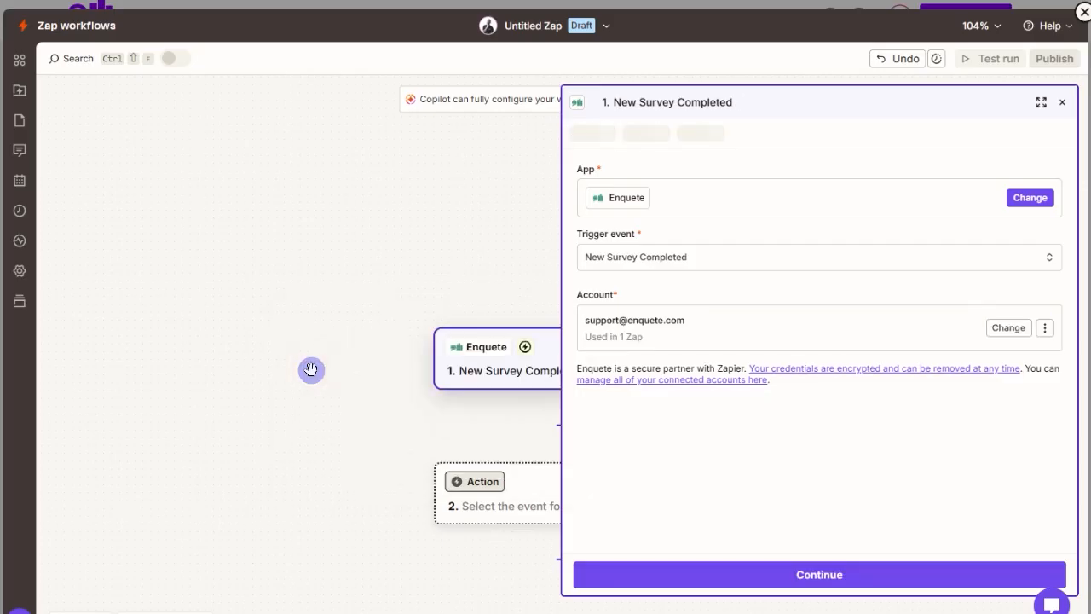
left_click(775, 574)
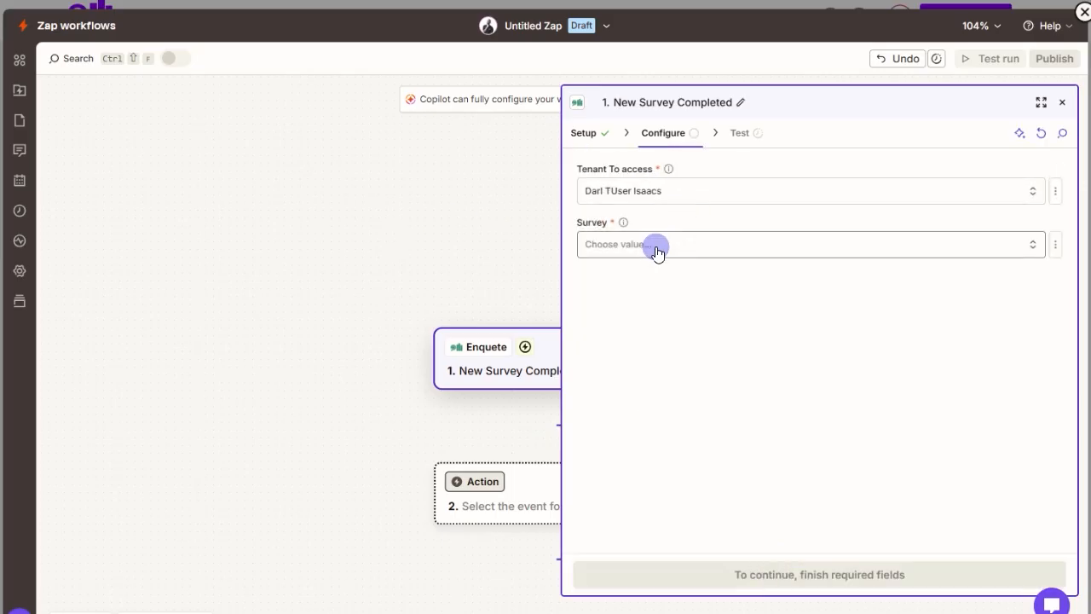
Step: Set the trigger's survey to Customer Satisfaction Survey Restaurant (Test) by searching for "customer sat", and continue
left_click(656, 247)
type("customer sat")
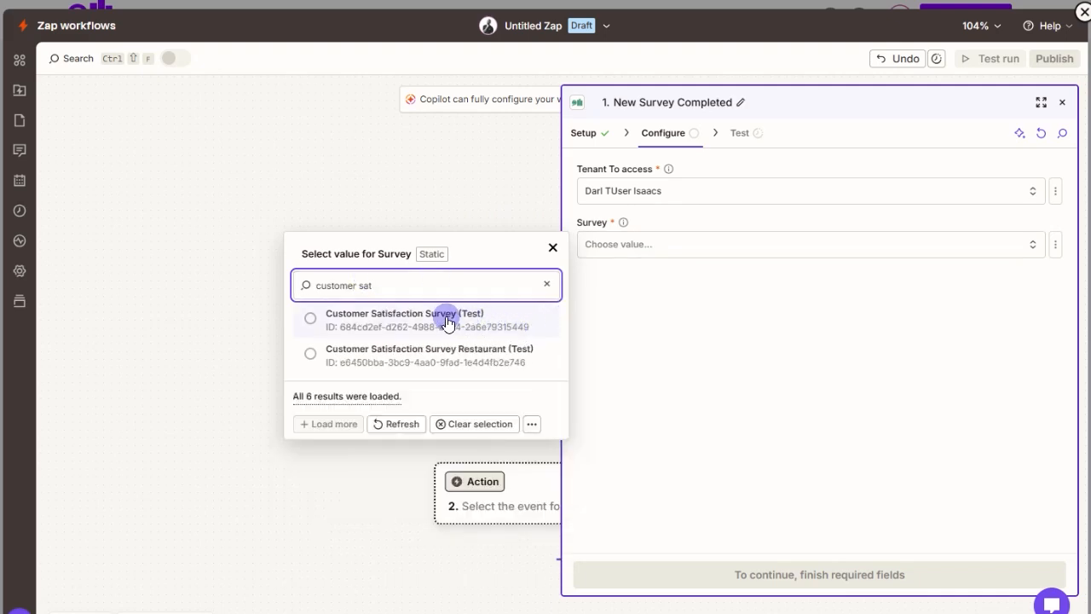
left_click(350, 357)
left_click(685, 575)
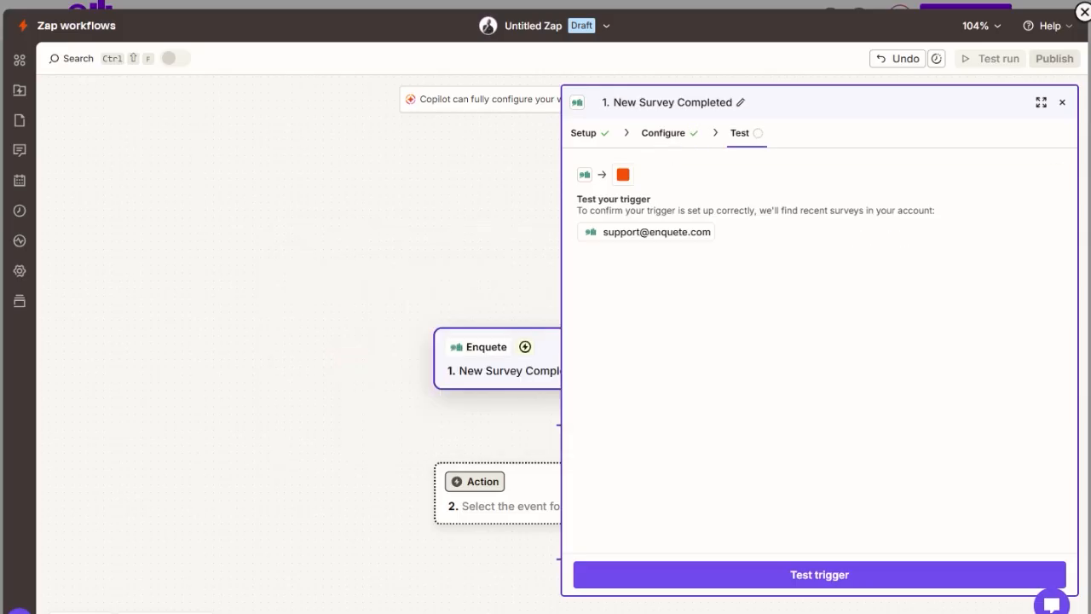
Step: Test the trigger, review the fields of the Survey A record and continue with that record
left_click(769, 580)
left_click(760, 301)
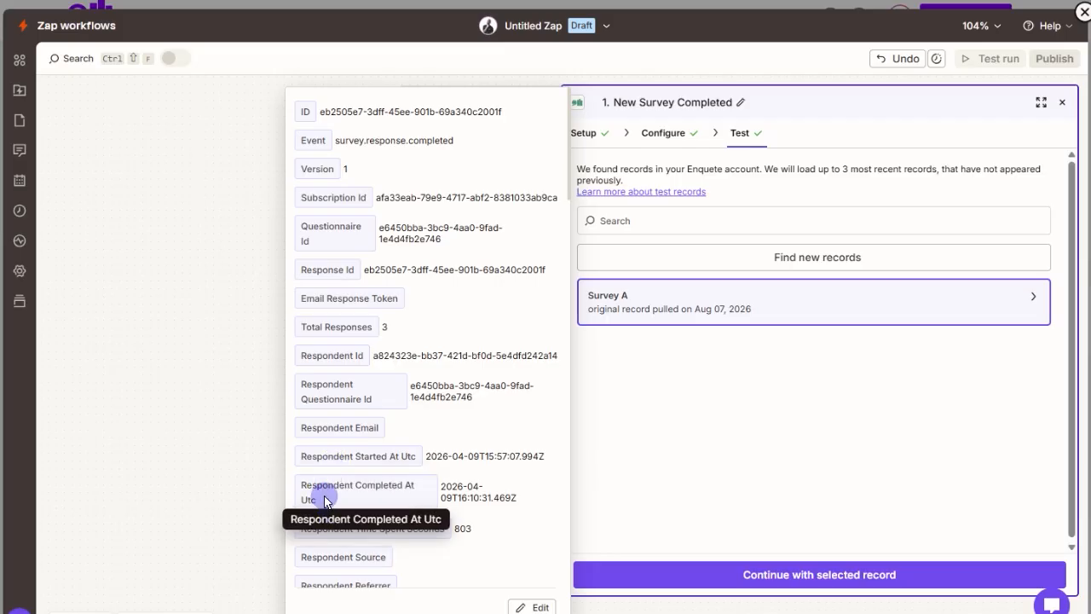
scroll(482, 516, "down", 8)
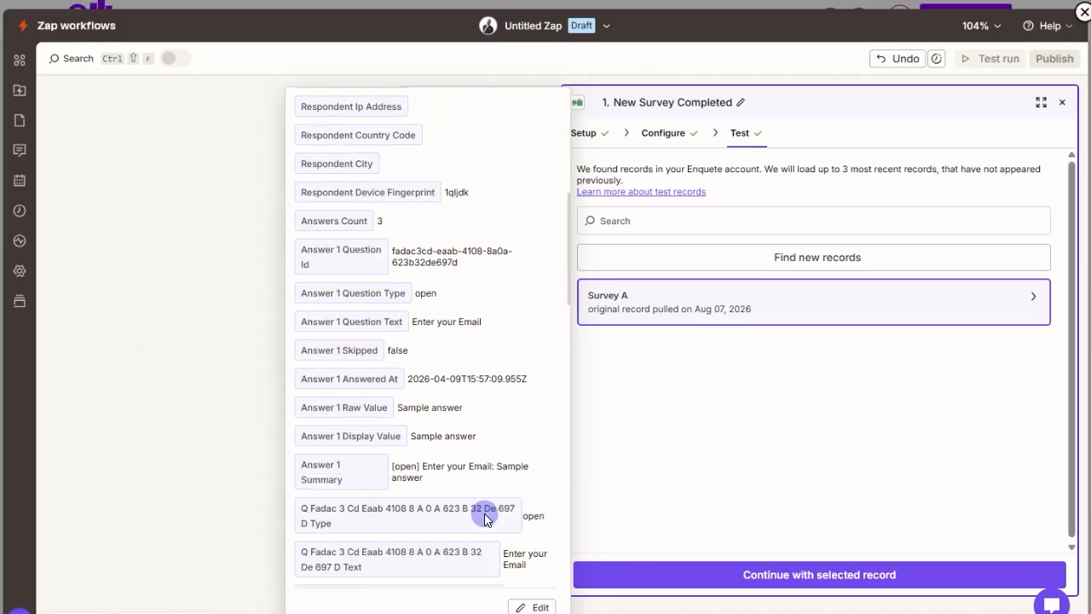
scroll(484, 516, "up", 10)
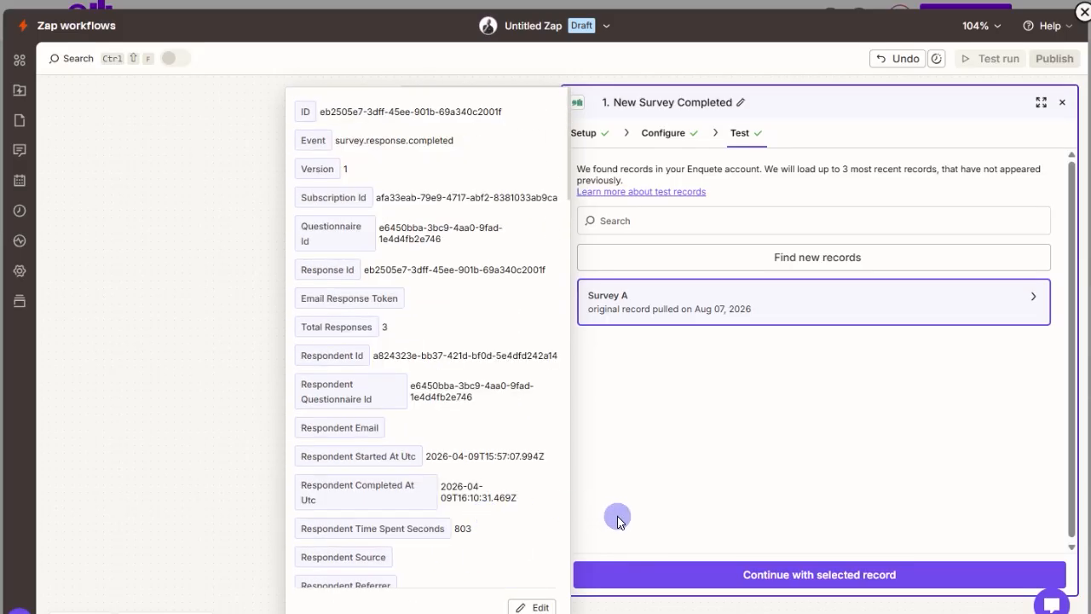
left_click(779, 575)
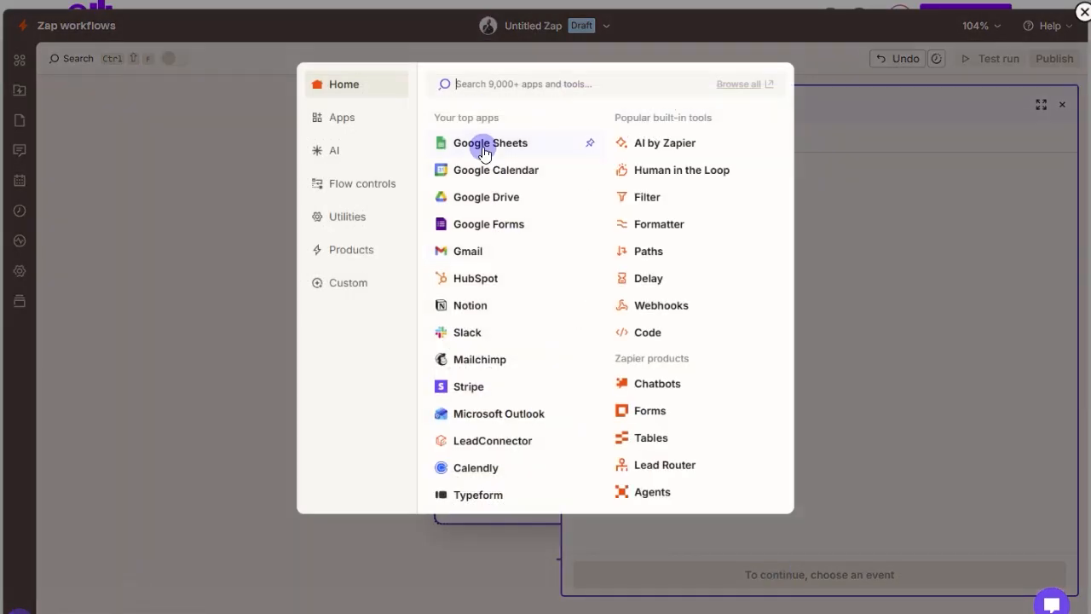
Step: Choose Google Sheets as the action app with Create Spreadsheet Row as the action event
left_click(483, 149)
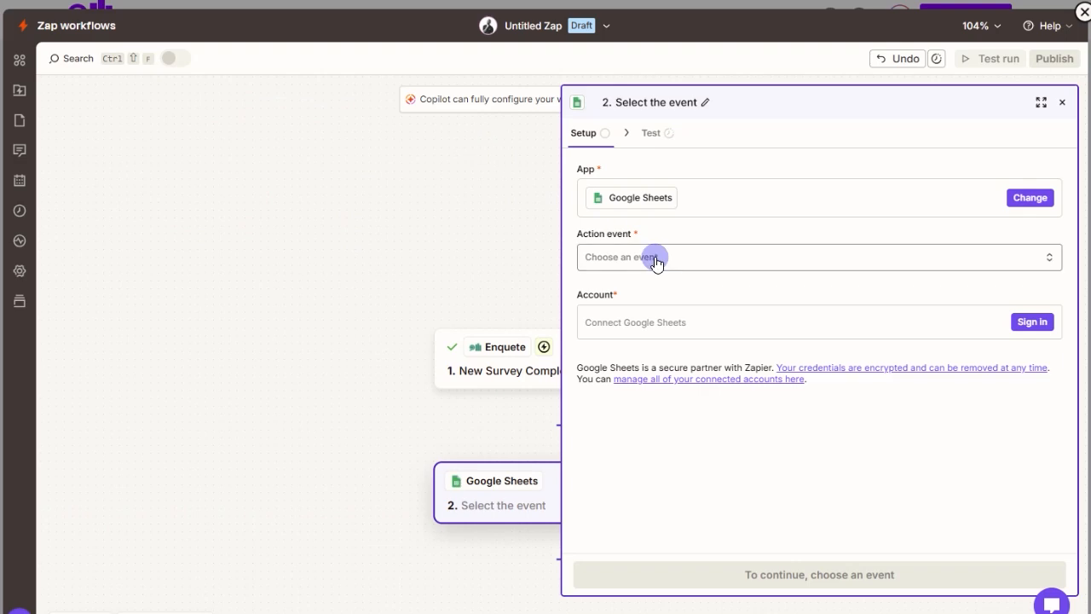
left_click(656, 258)
scroll(469, 414, "down", 3)
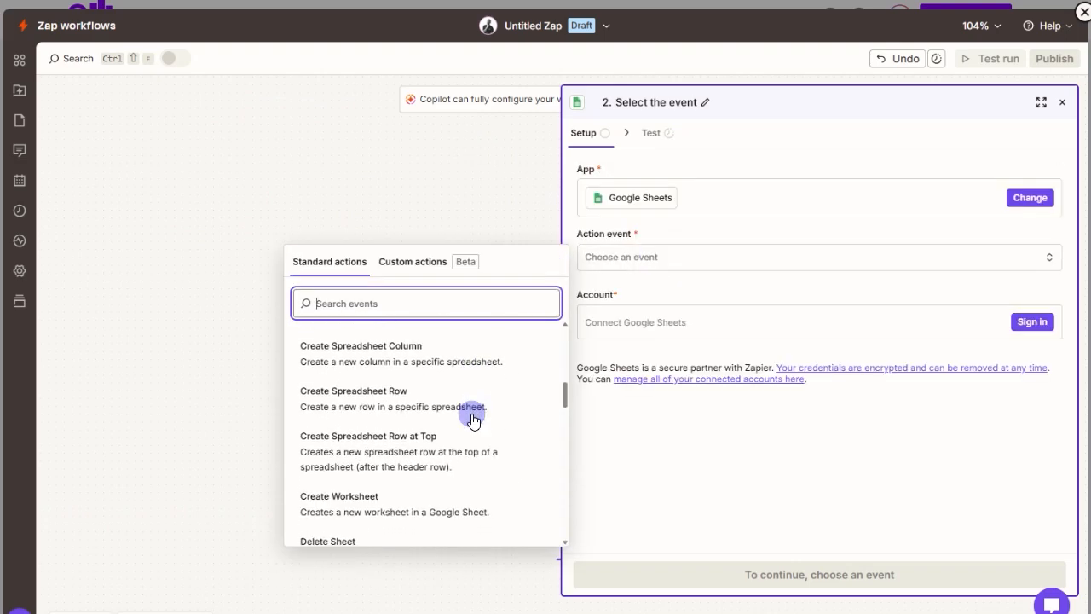
left_click(341, 398)
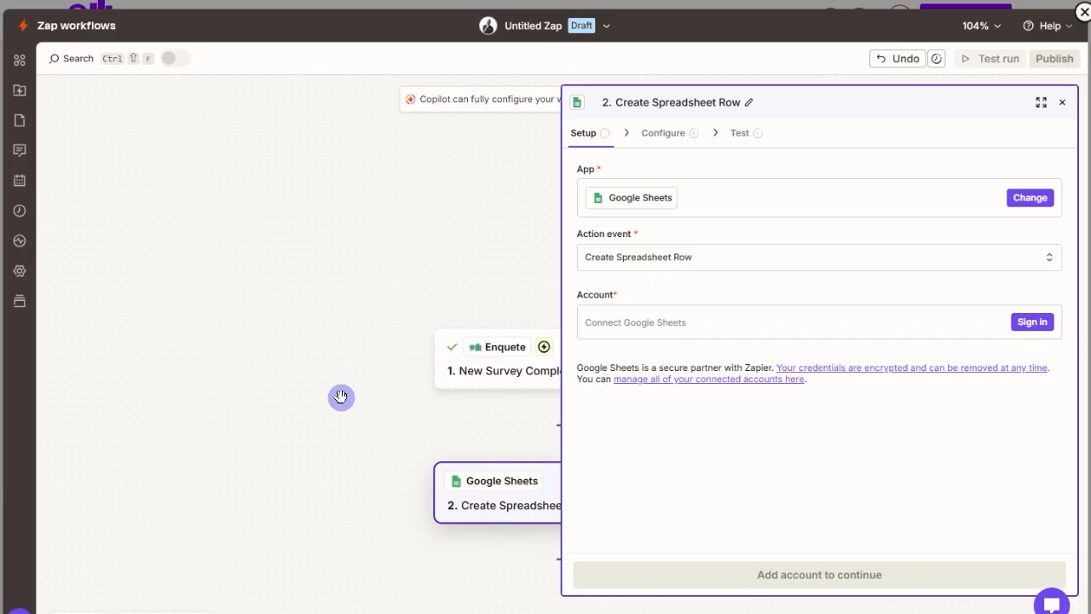
Step: Sign in to the Google Sheets account, grant Zapier access and continue to the action's configuration
left_click(737, 329)
left_click(380, 286)
left_click(643, 479)
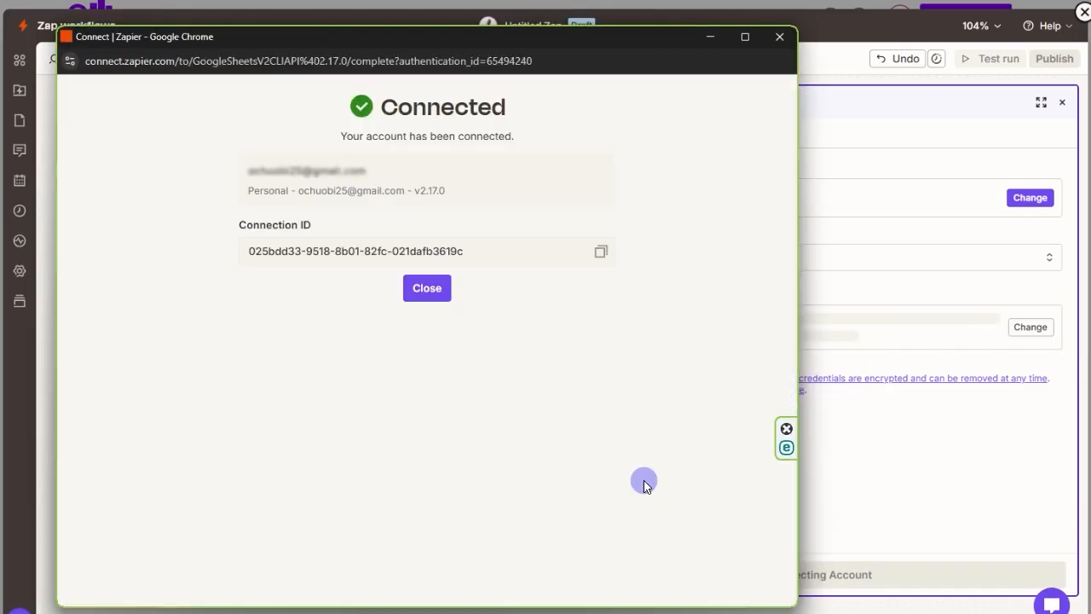
left_click(762, 574)
Step: Set the action's spreadsheet to Zapier Test Sheet and its worksheet to Customer Feedback
left_click(648, 247)
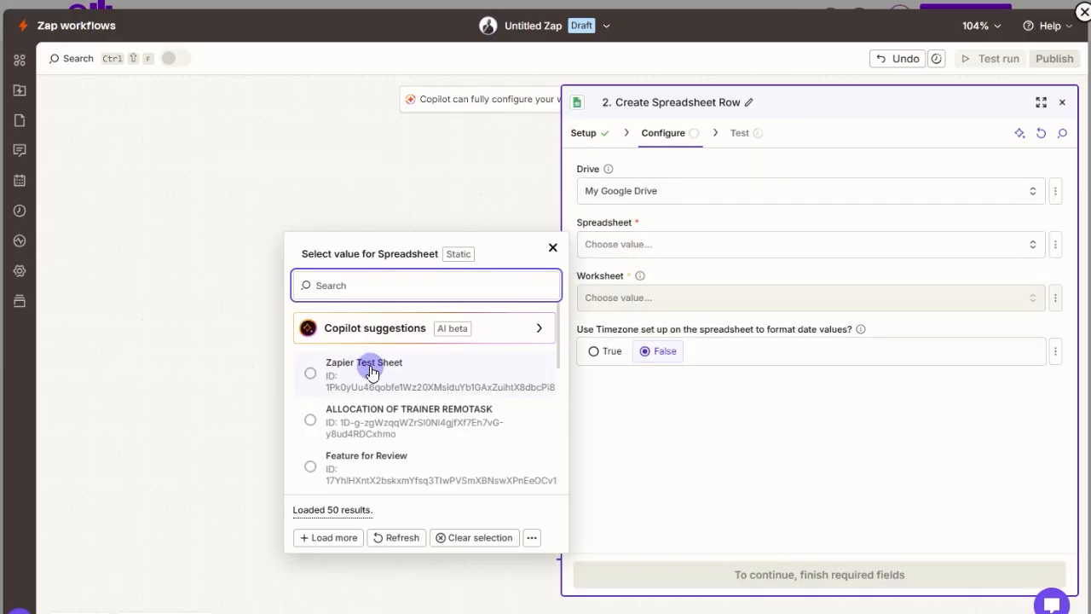
left_click(372, 370)
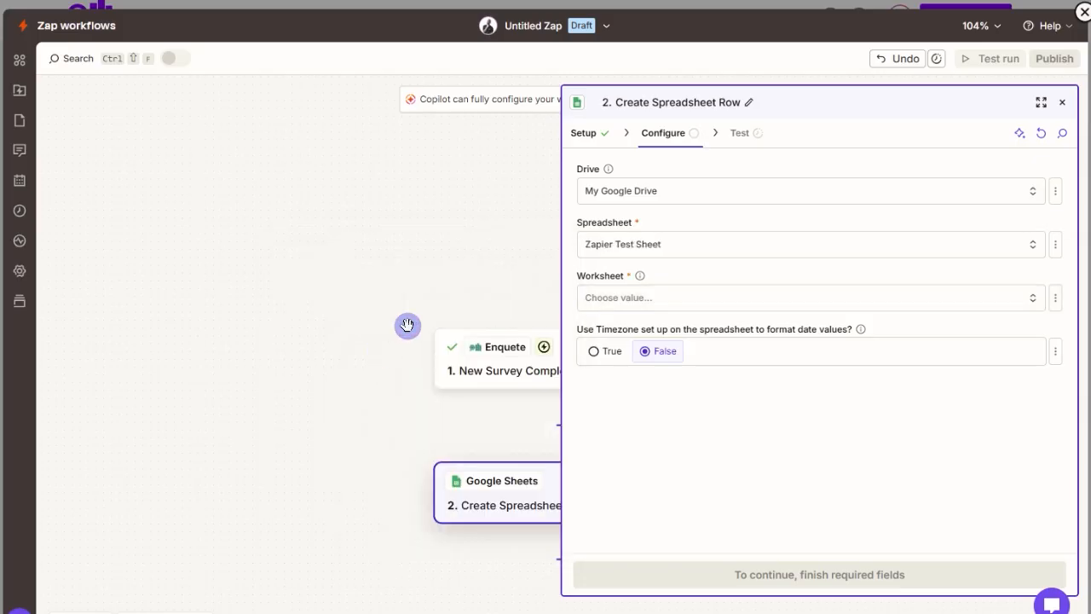
left_click(614, 305)
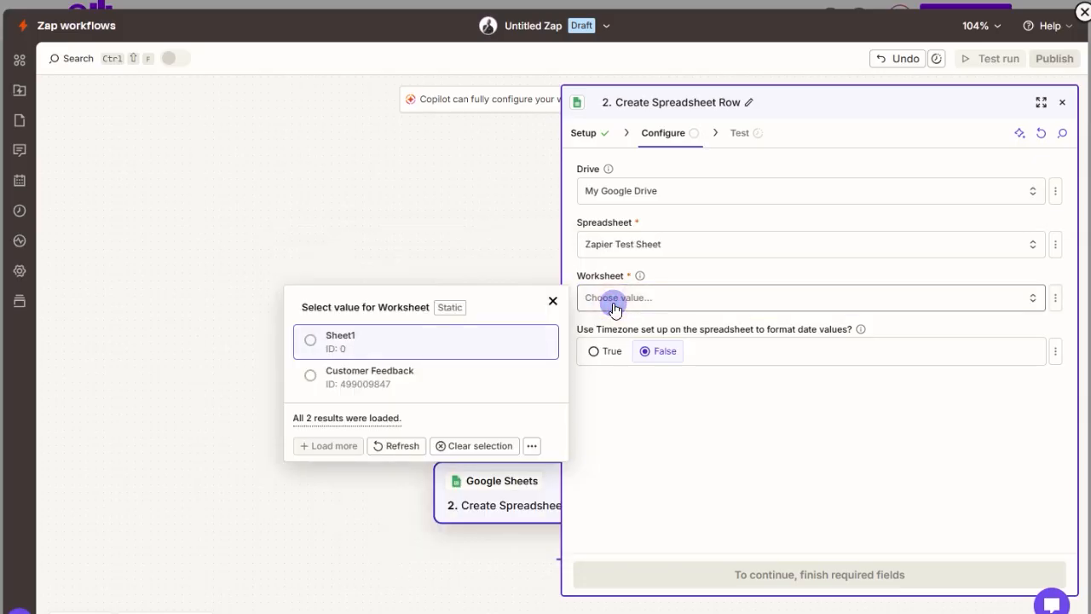
left_click(350, 375)
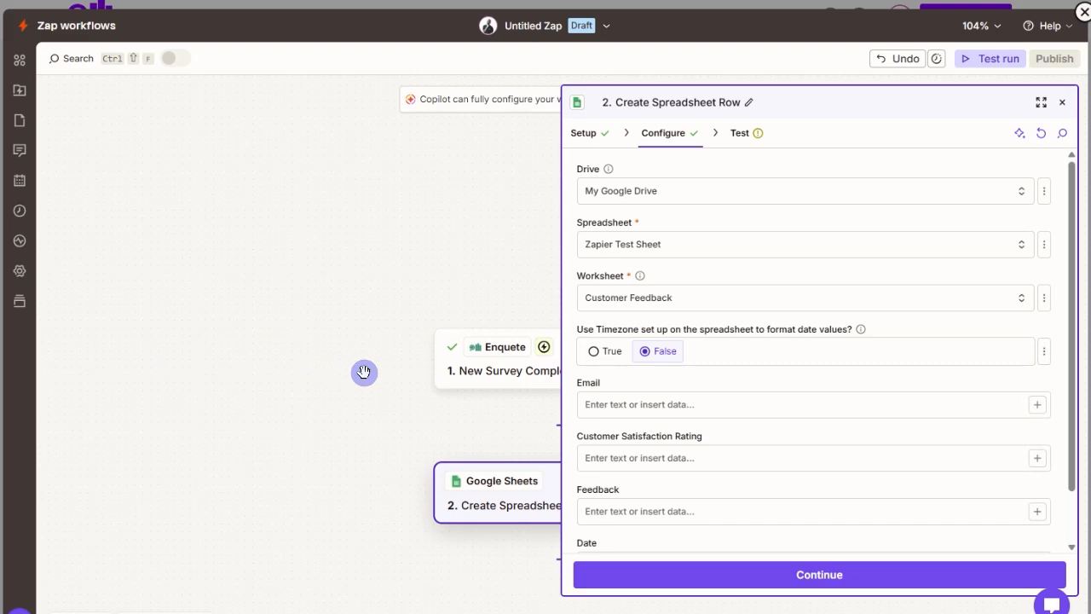
Step: Map the Email column to Answer 1 Value from the survey trigger
scroll(639, 414, "down", 1)
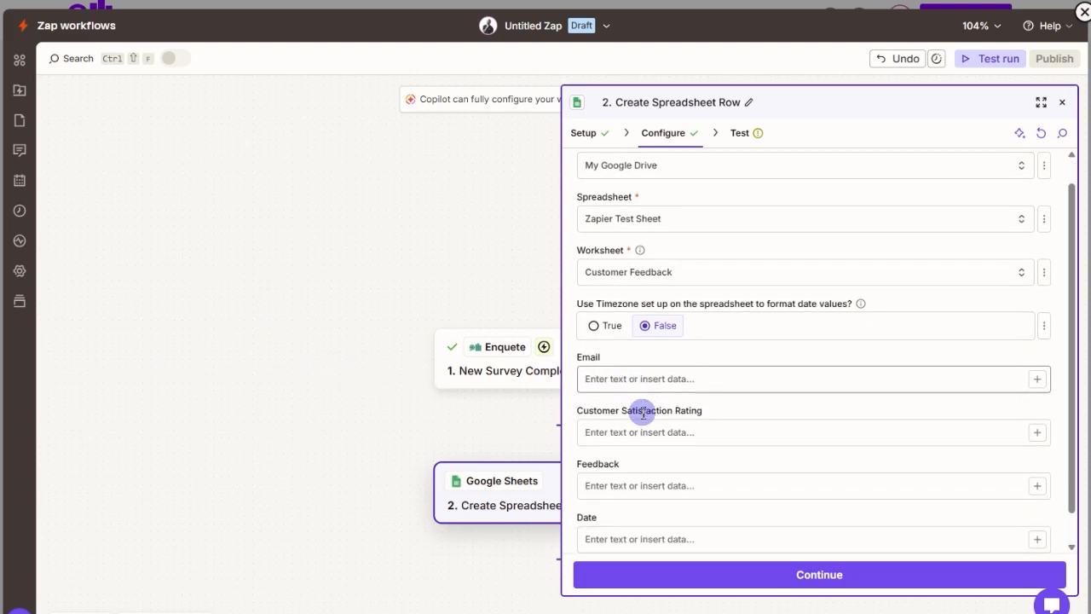
scroll(643, 413, "down", 1)
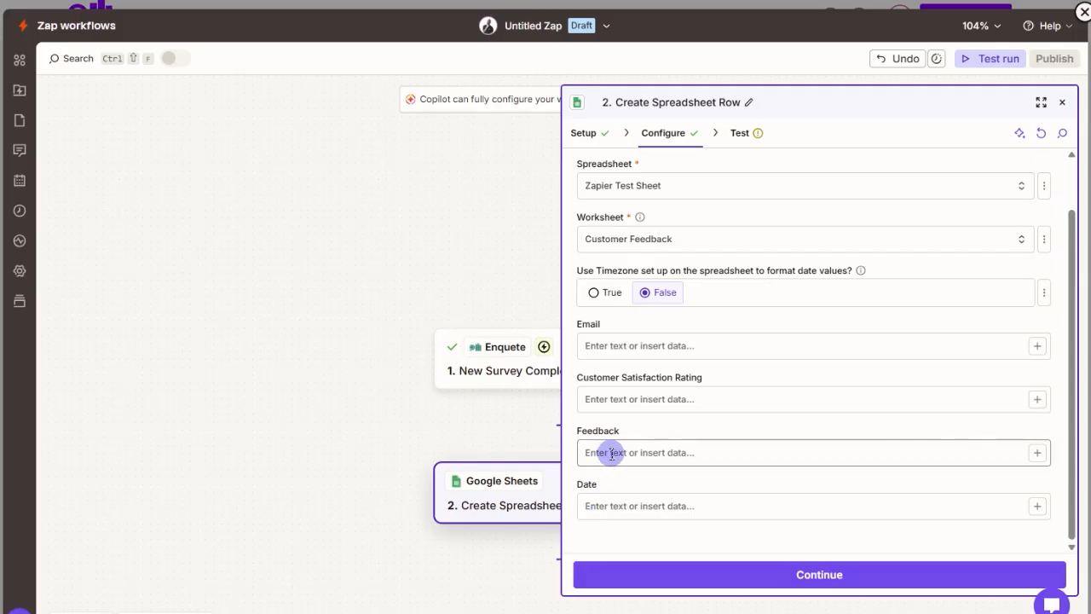
left_click(665, 344)
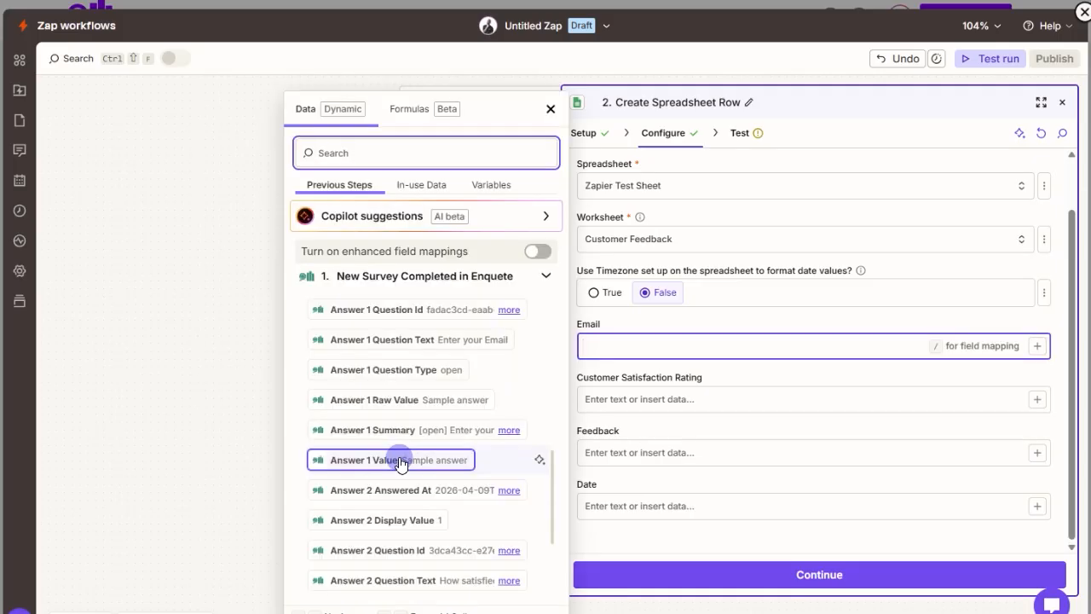
left_click(400, 460)
Step: Map Customer Satisfaction Rating to Answer 2 Raw Value, Feedback to Answer 3 Value and Date to Respondent Completed At Utc, and continue
left_click(762, 400)
type("/")
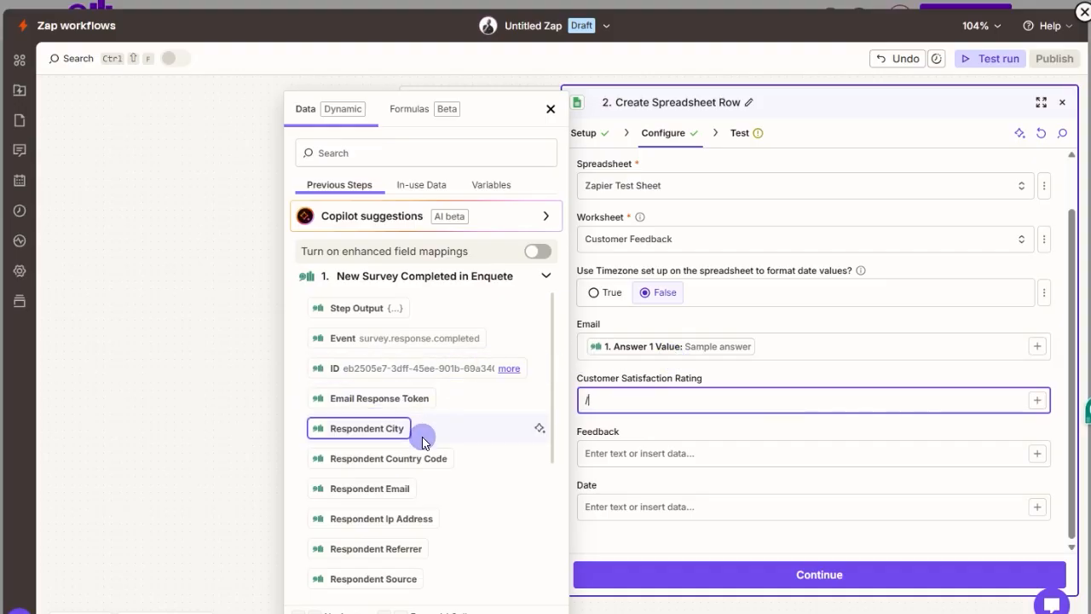
scroll(417, 441, "down", 5)
scroll(418, 444, "down", 10)
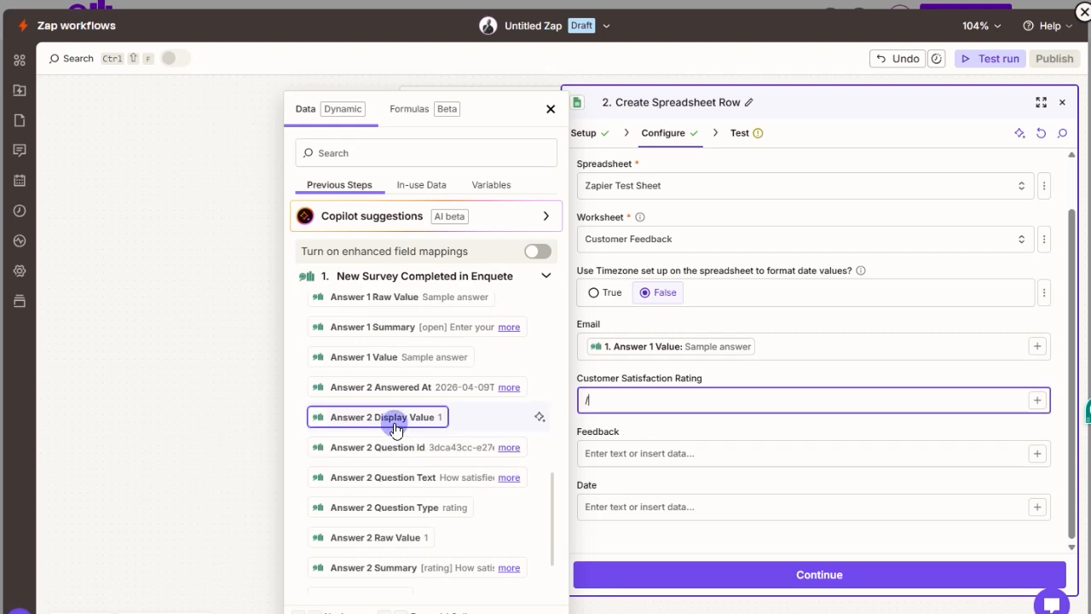
scroll(395, 429, "down", 2)
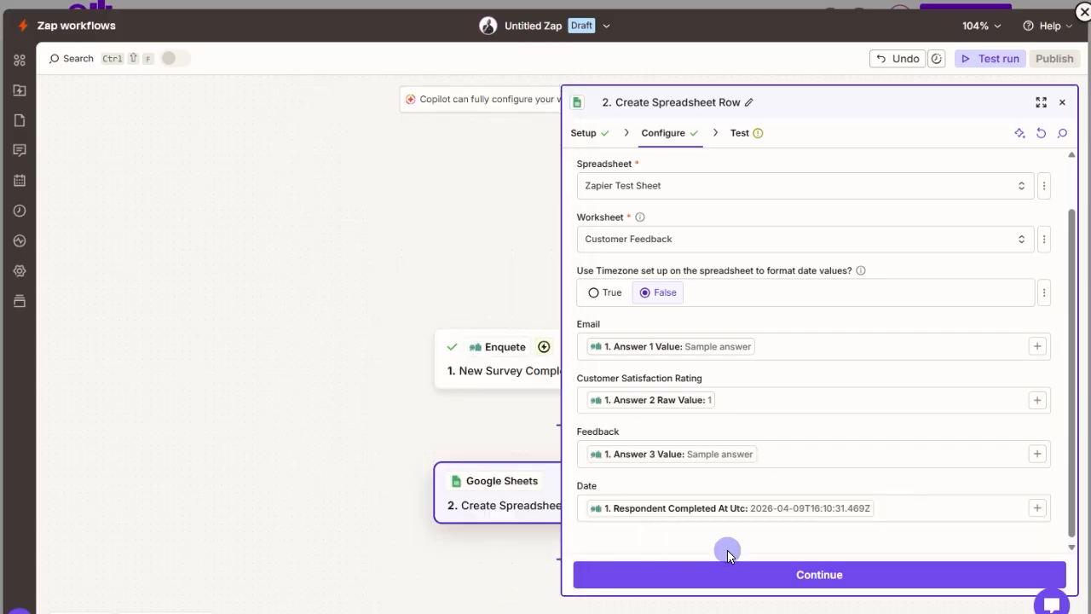
left_click(743, 574)
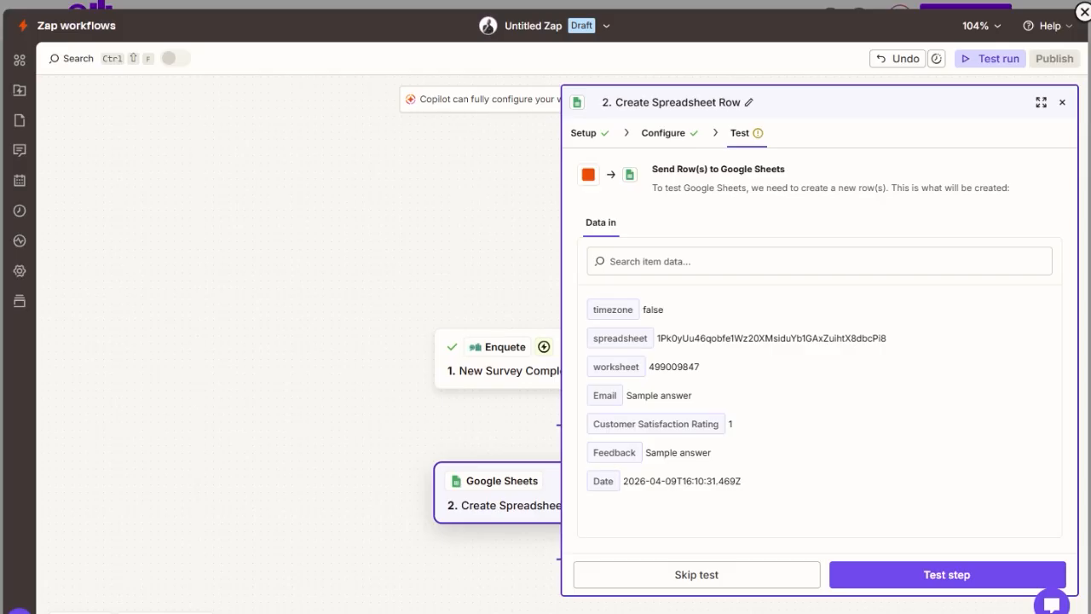
Step: Send a test row to Google Sheets and publish the Zap under its suggested name
left_click(960, 582)
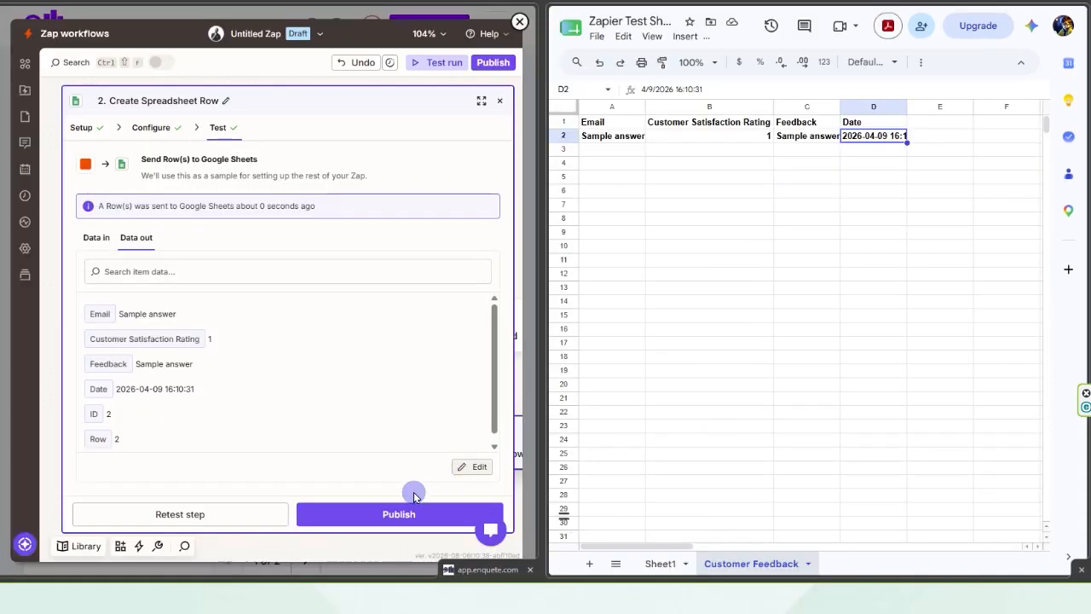
left_click(410, 514)
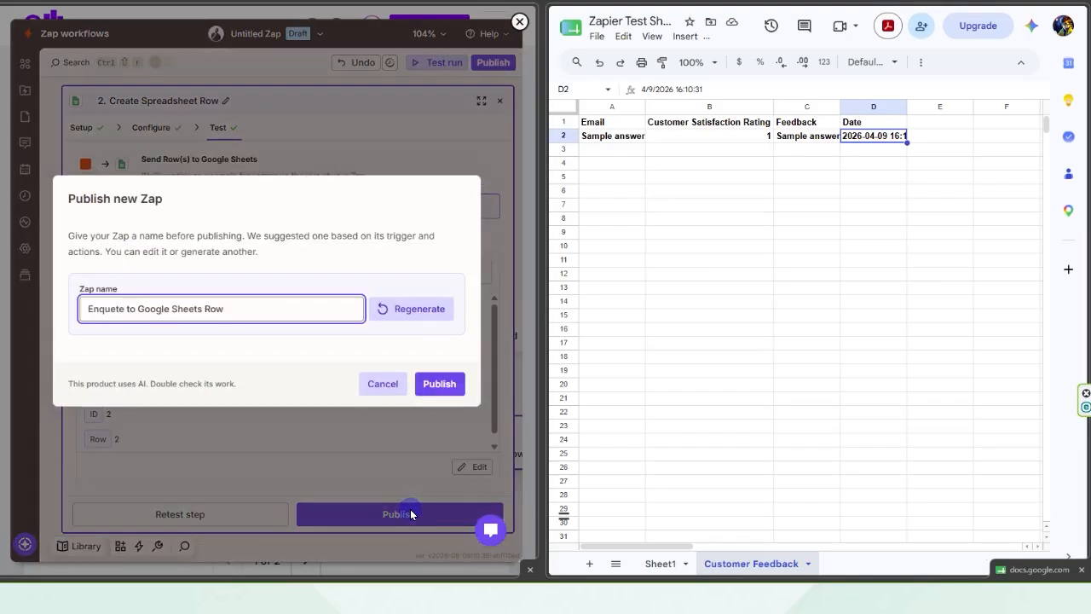
left_click(444, 385)
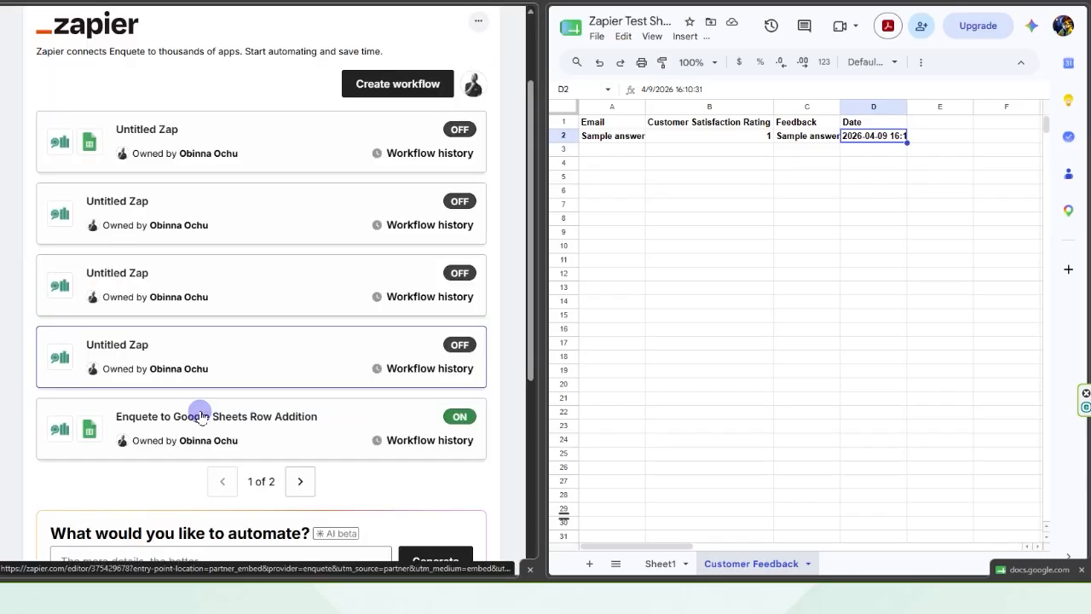
scroll(199, 414, "down", 1)
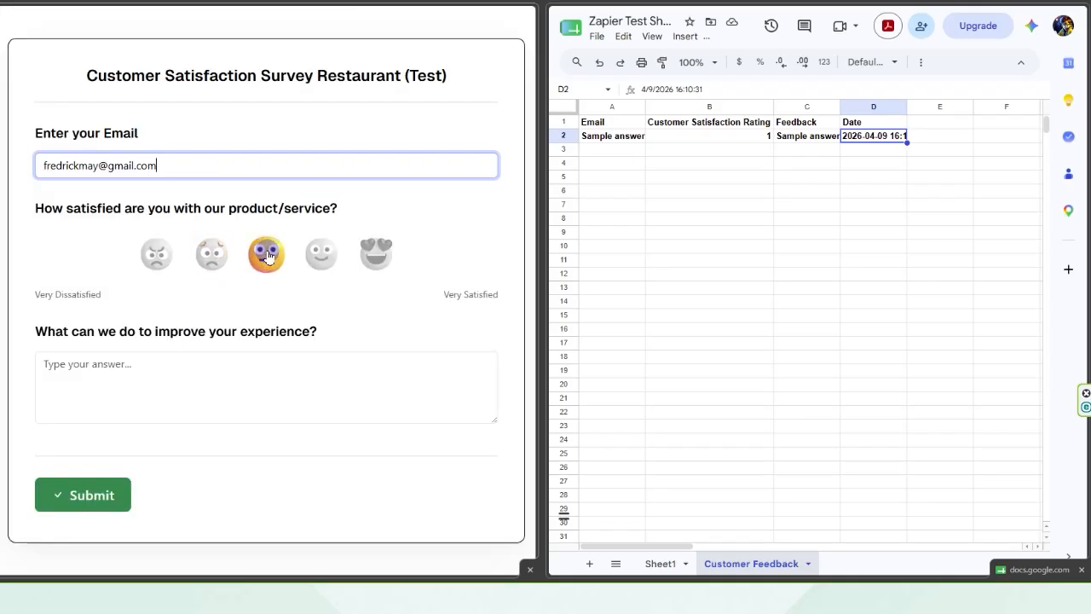
Step: Rate satisfaction with the neutral middle face, enter the feedback "You can test the zappier integration" and submit the survey response
left_click(269, 253)
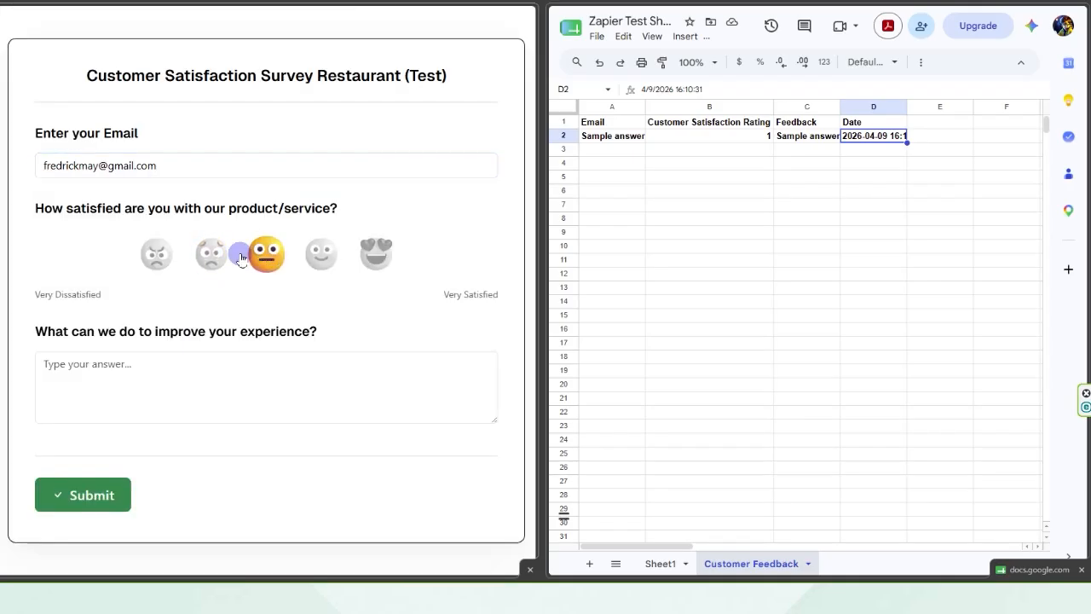
left_click(165, 379)
type("You can test the zappier integration")
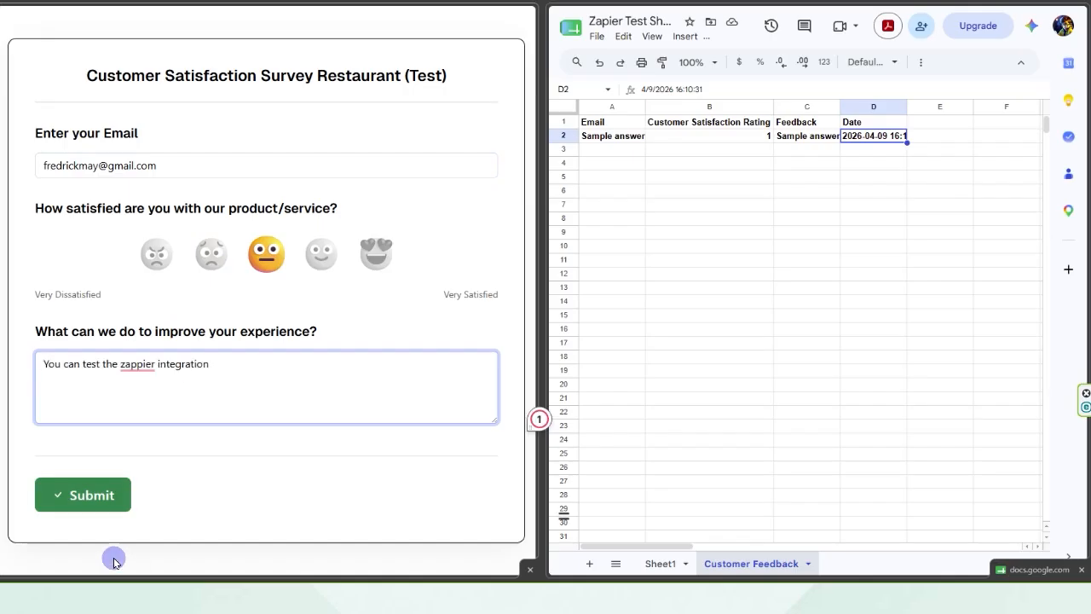
left_click(80, 503)
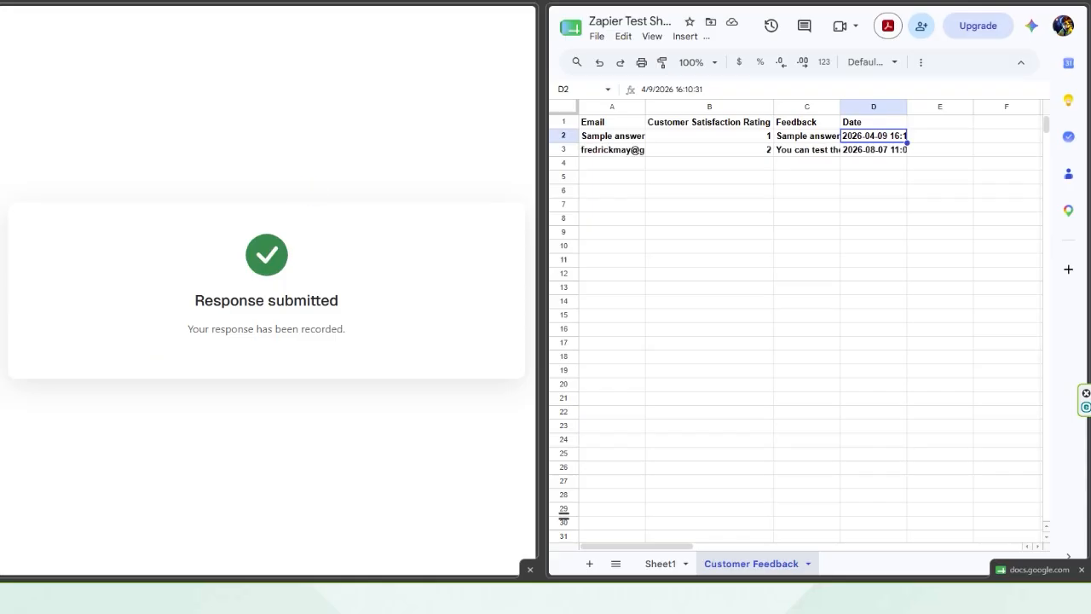
Step: Fit the widths of the Feedback and Email columns in the Customer Feedback worksheet to their contents
double_click(840, 106)
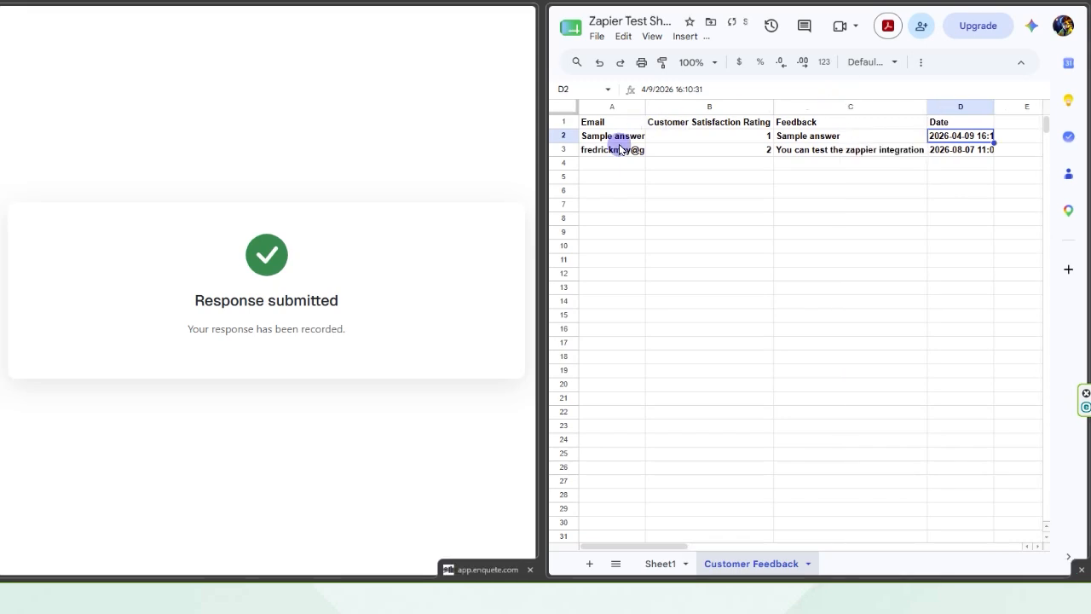
double_click(644, 107)
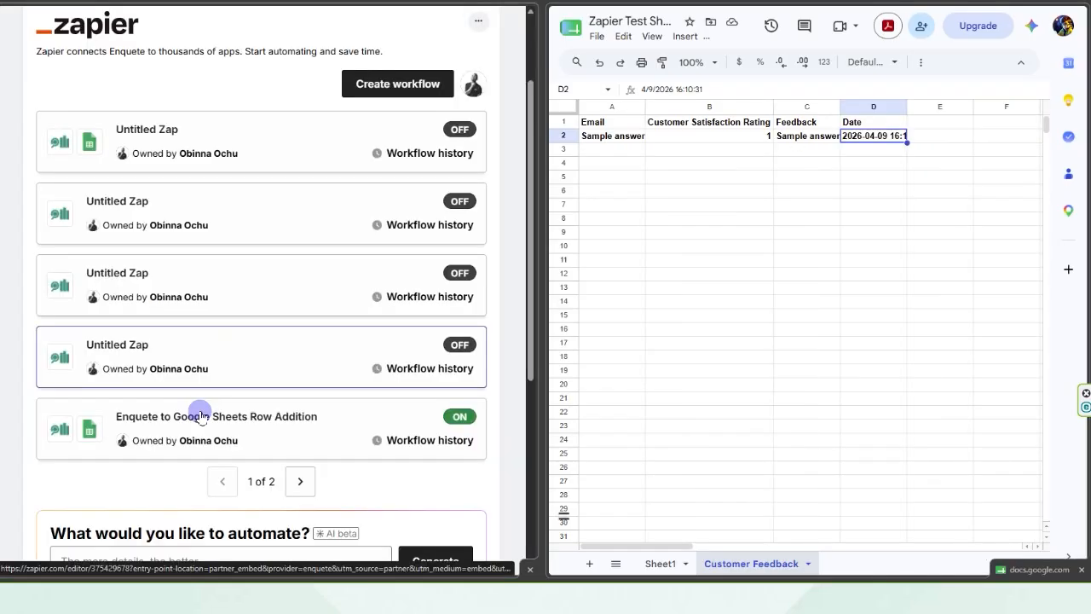
scroll(202, 414, "down", 1)
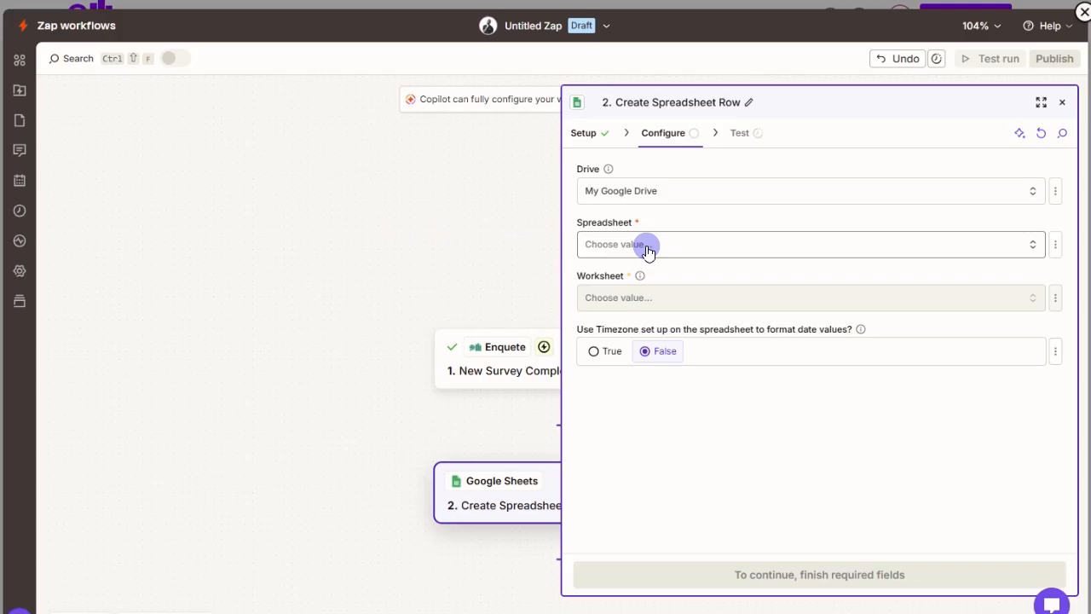
left_click(648, 244)
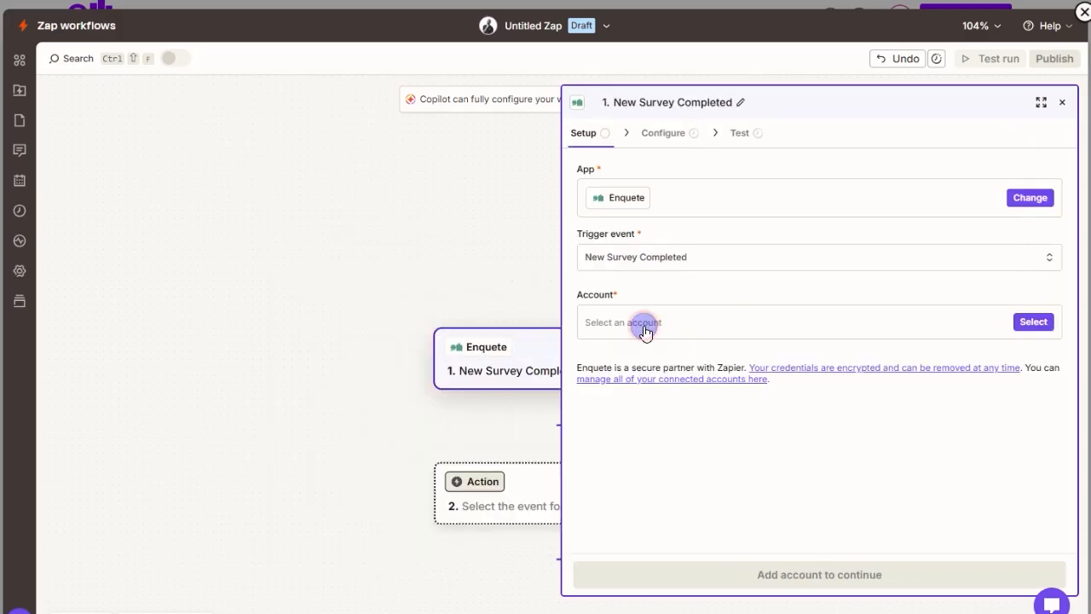
left_click(645, 331)
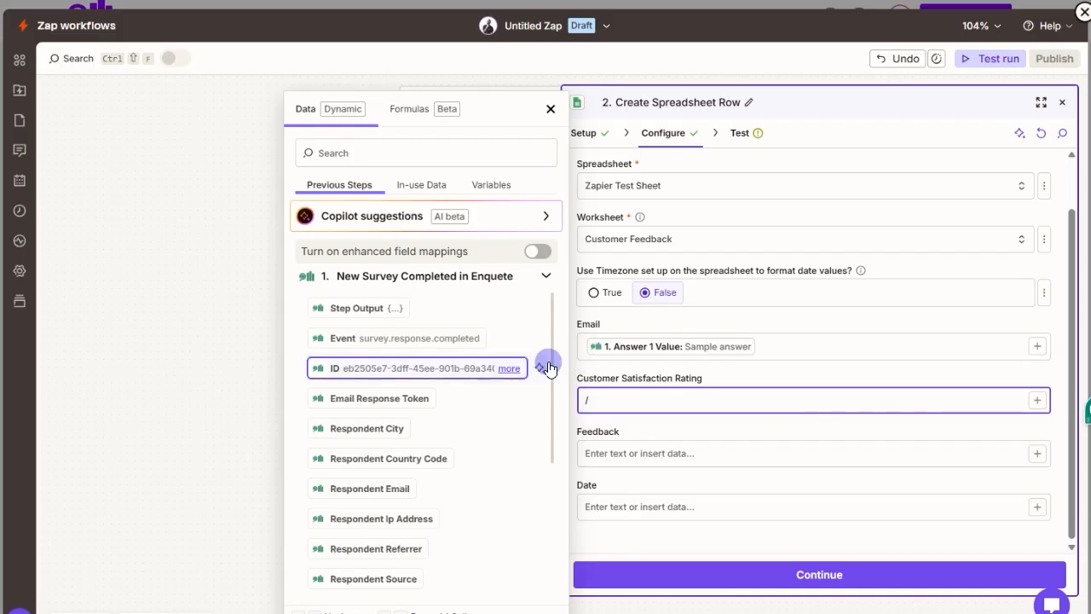
scroll(417, 440, "down", 5)
scroll(418, 447, "down", 8)
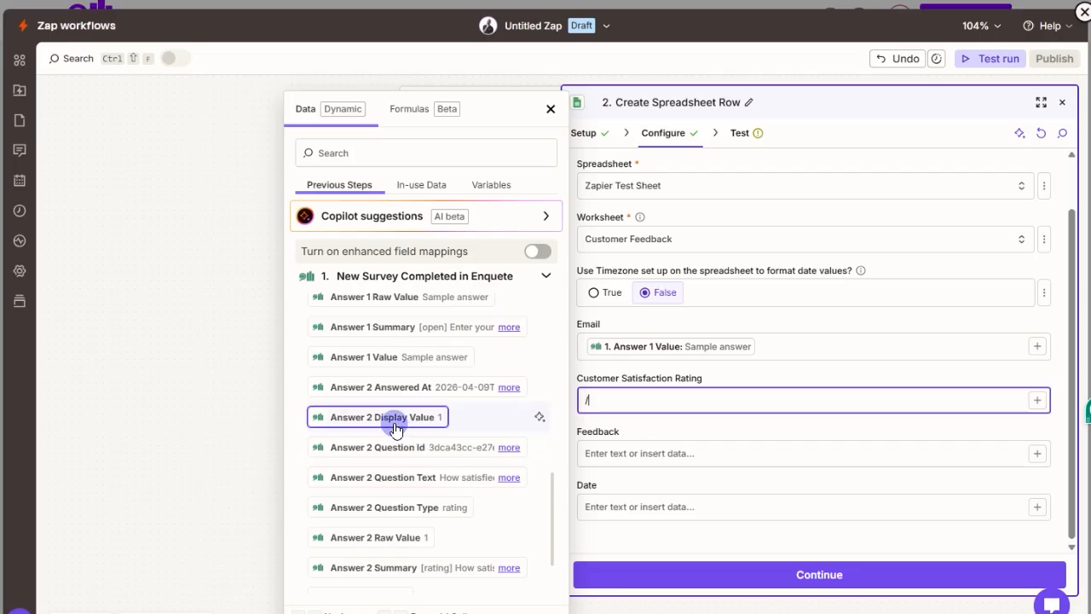
scroll(395, 428, "down", 2)
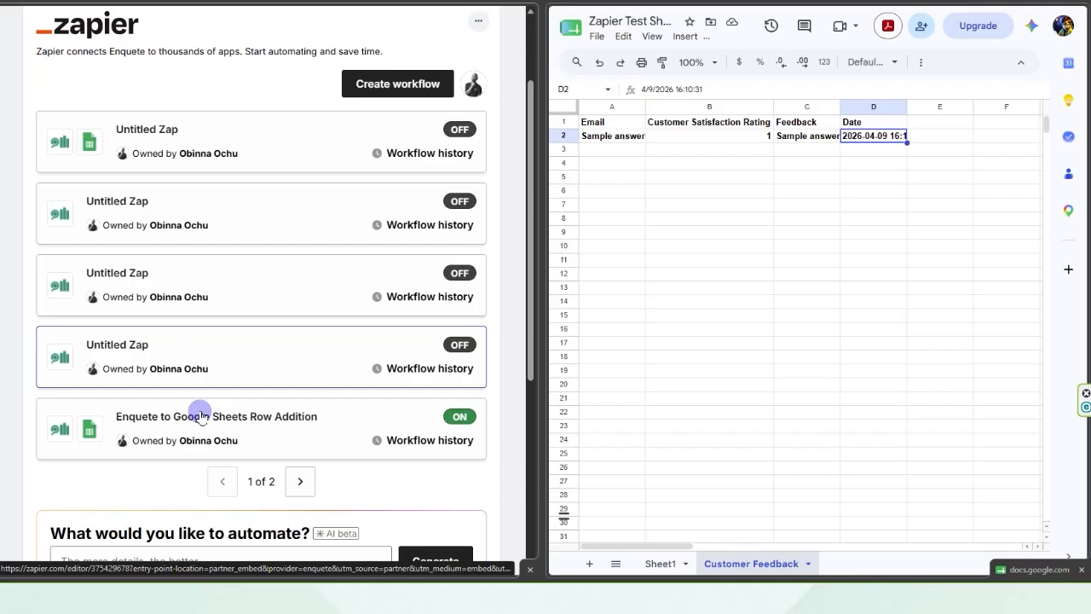
scroll(200, 411, "down", 1)
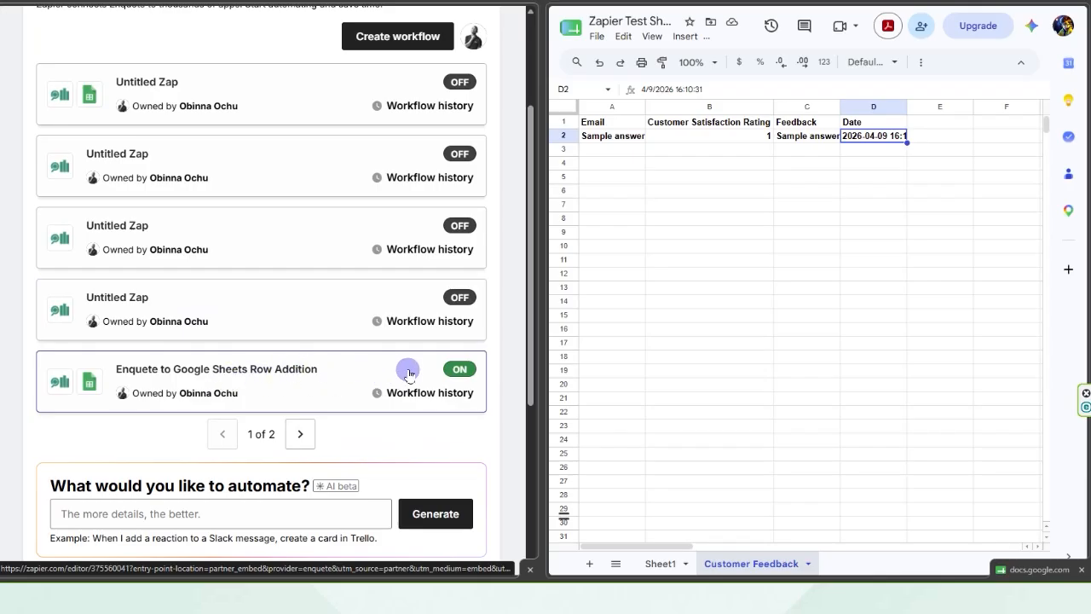
scroll(265, 377, "up", 1)
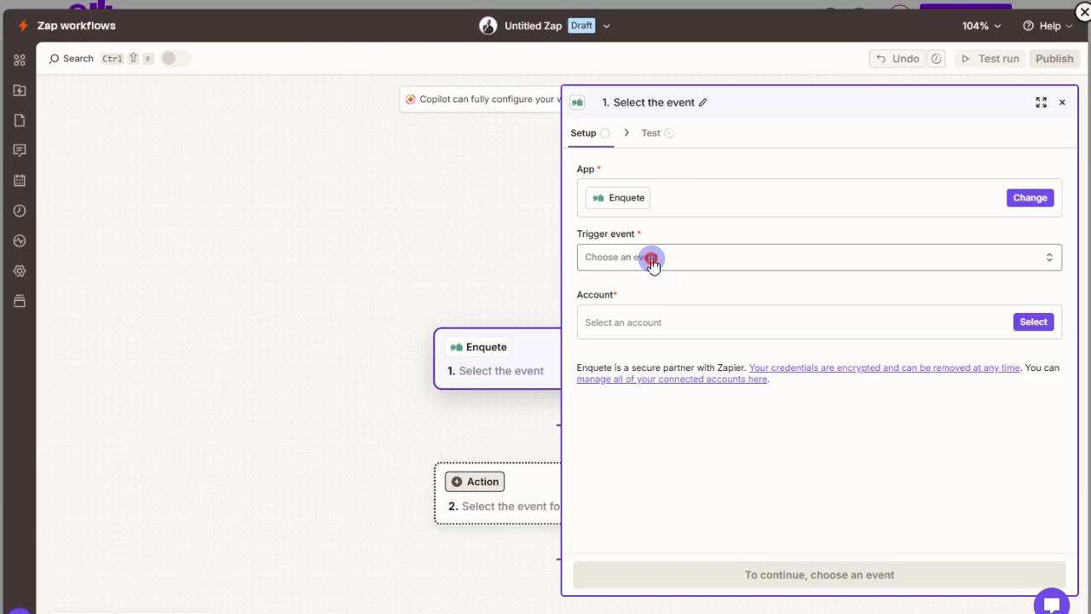
left_click(651, 259)
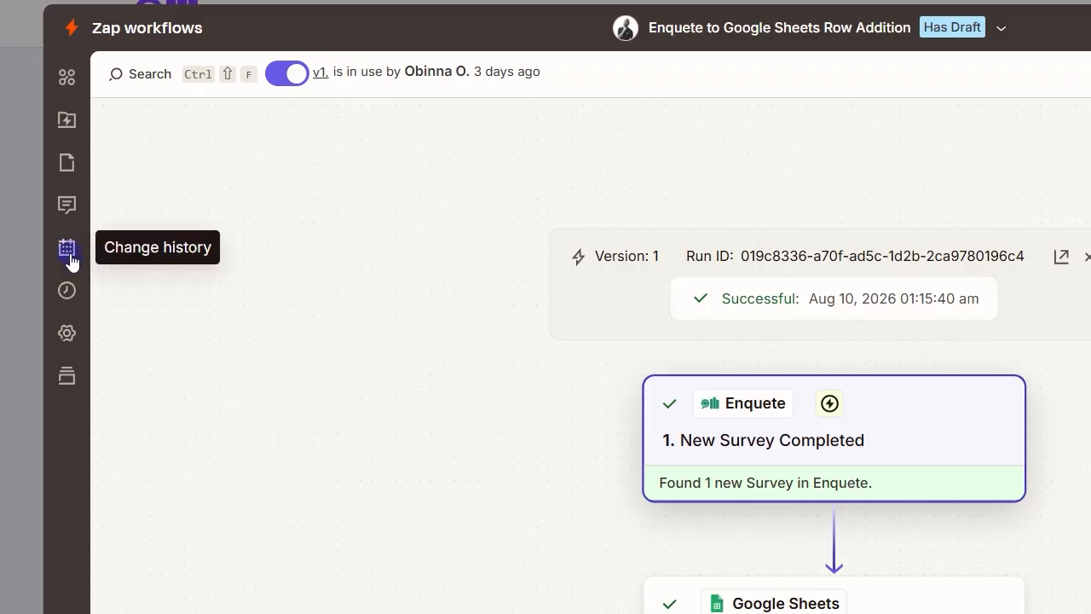
Step: Open the change history of the Enquete to Google Sheets Row Addition Zap
left_click(70, 254)
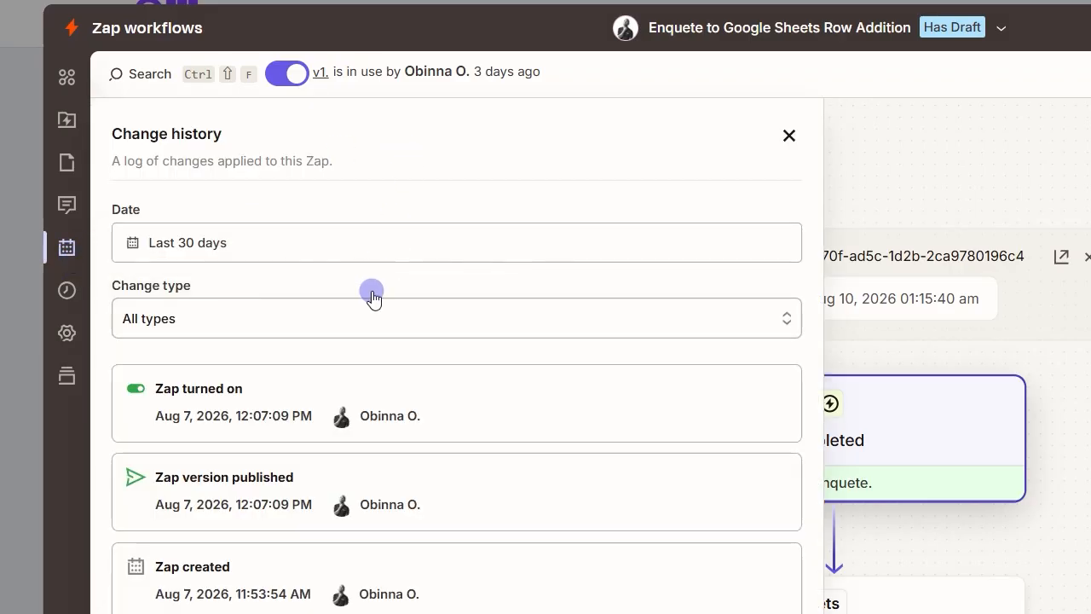